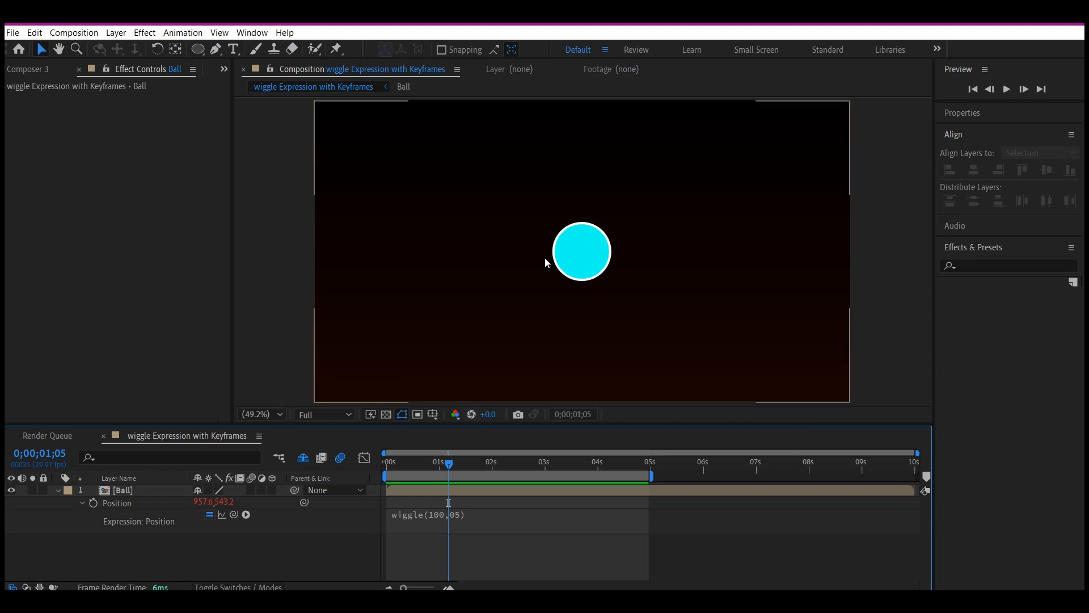
# Preview the Ball layer's wiggle animation from the beginning of the composition.
pyautogui.moveTo(400, 457); pyautogui.dragTo(386, 468)
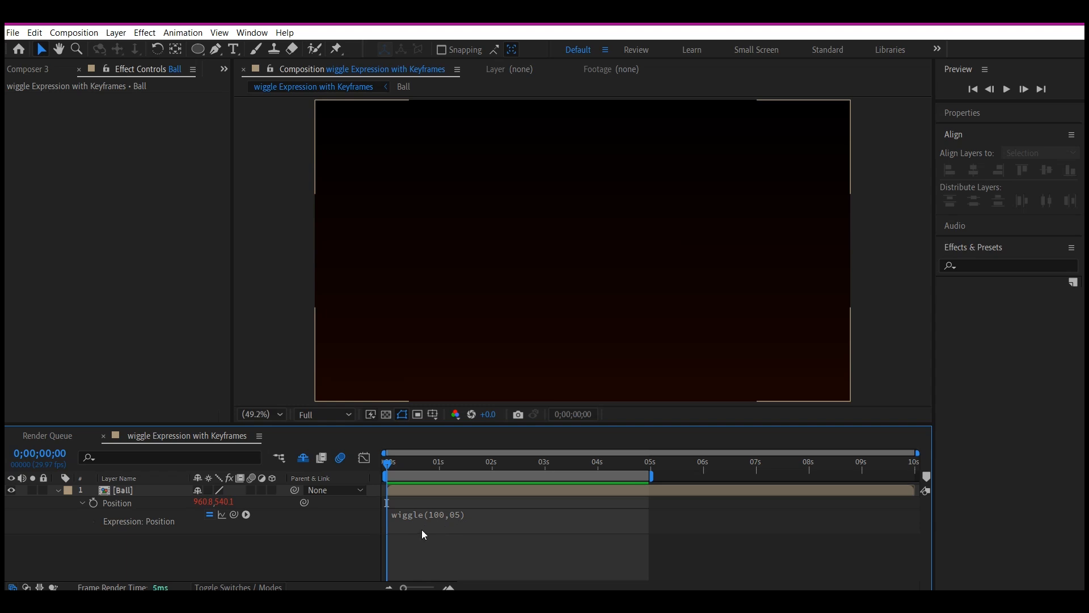
pyautogui.press('space')
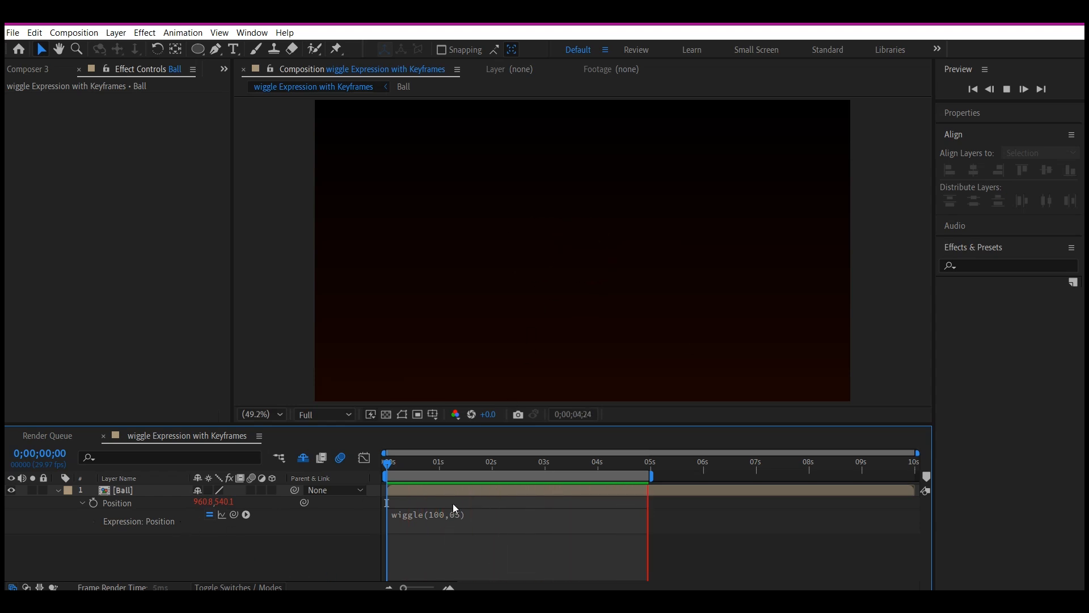
pyautogui.press('space')
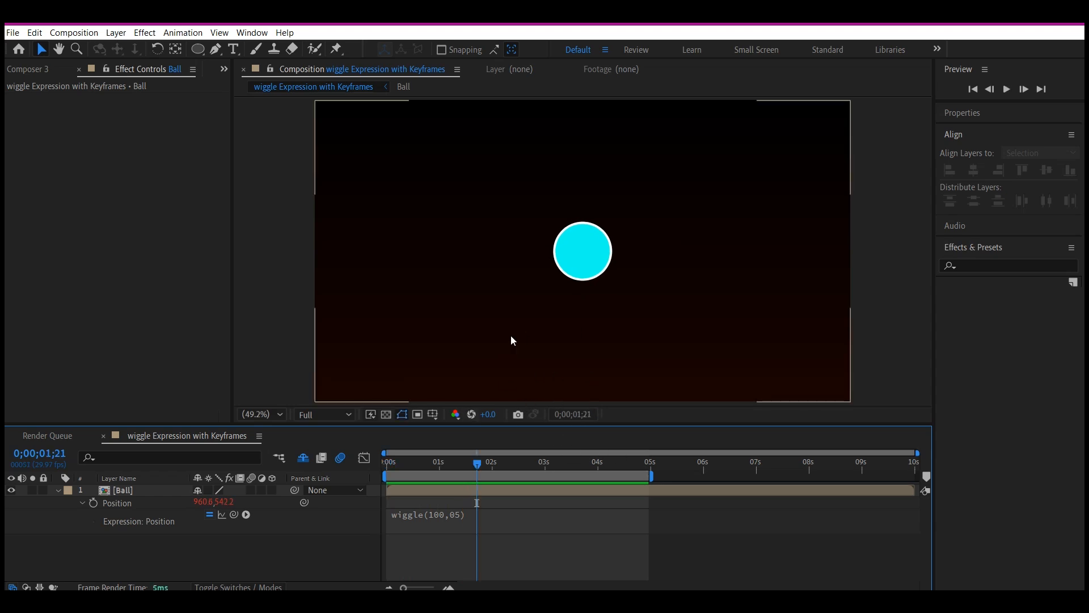
# Apply a Slider Control effect to the Ball layer and duplicate it.
pyautogui.click(525, 489)
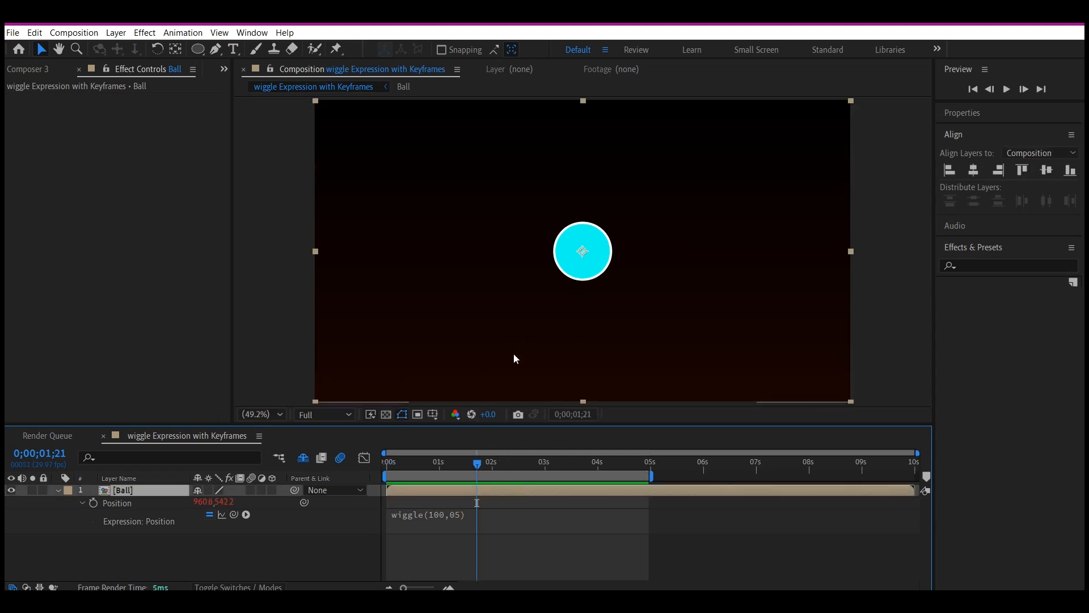
pyautogui.hotkey('ctrl', 'space')
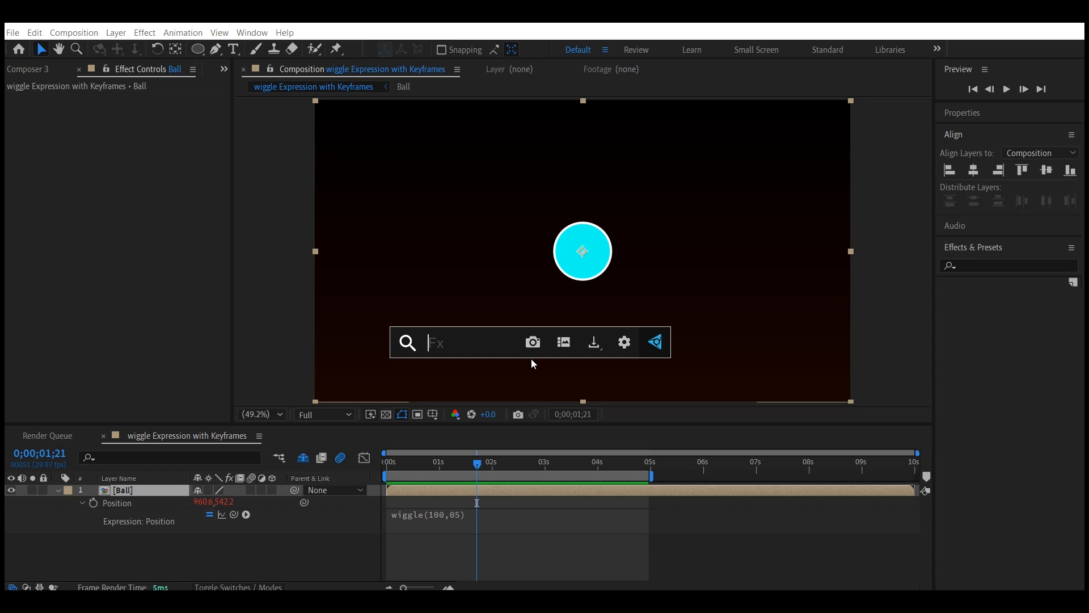
pyautogui.write('sli')
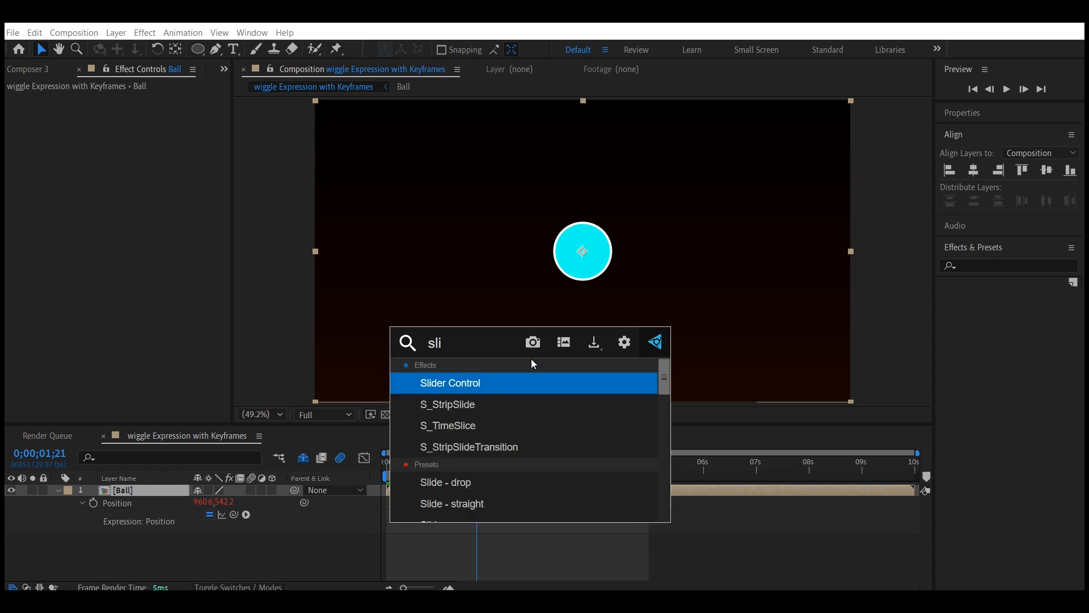
pyautogui.write('der')
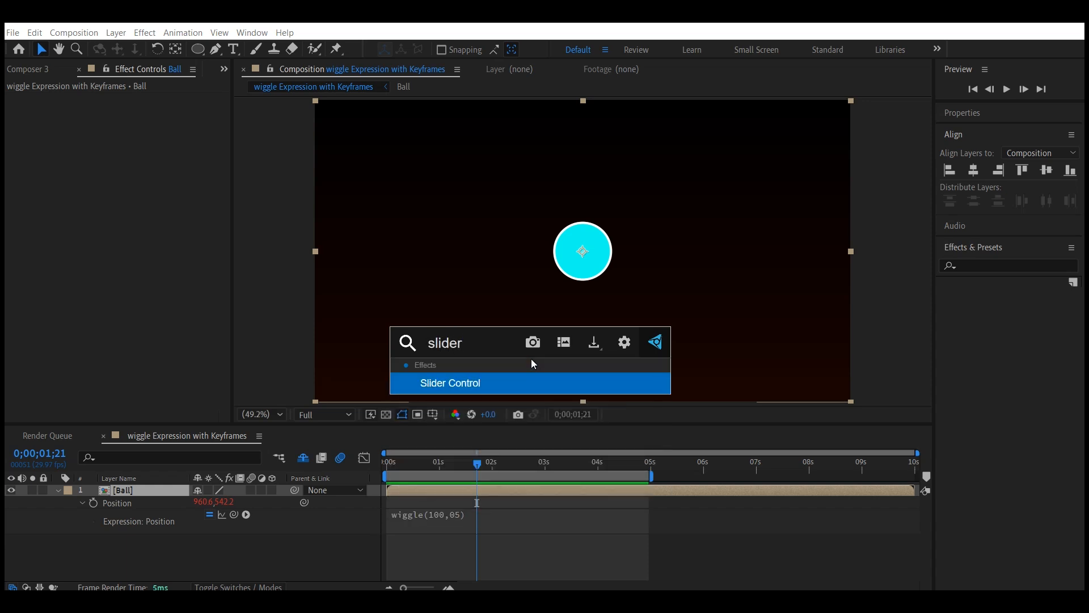
pyautogui.click(502, 381)
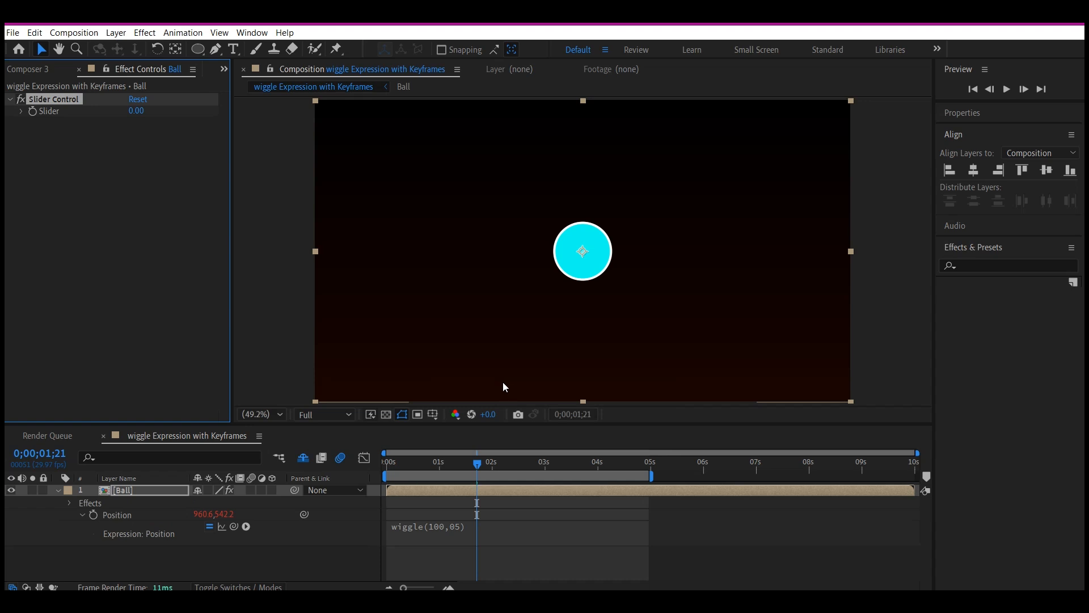
pyautogui.hotkey('ctrl', 'd')
# Rename the first slider control "frequency" and the second one "Amount".
pyautogui.click(59, 99)
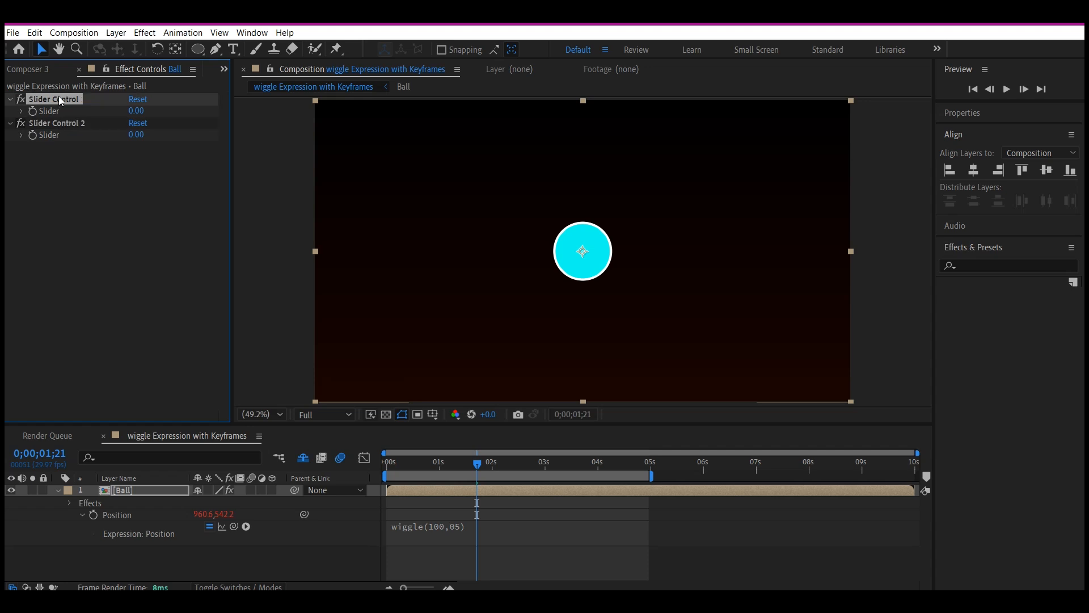
pyautogui.press('Return')
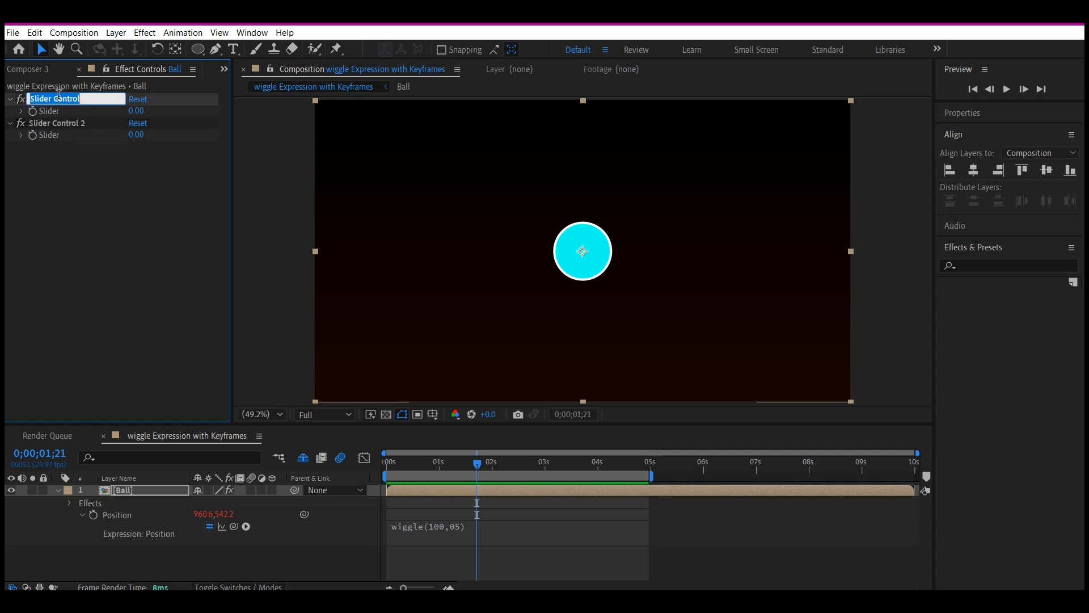
pyautogui.write('frequency')
pyautogui.press('Return')
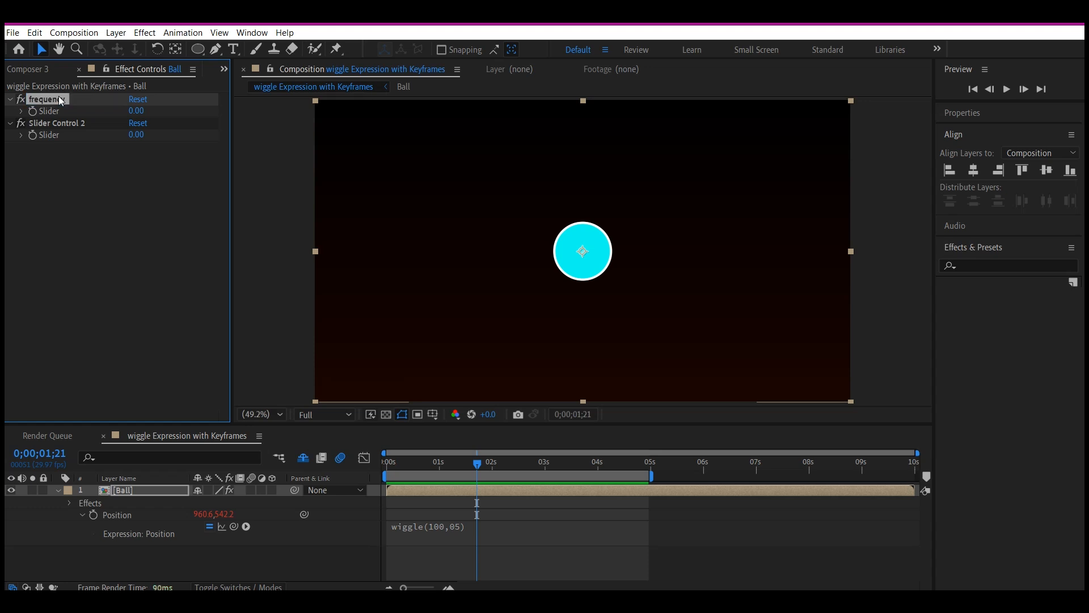
pyautogui.click(62, 126)
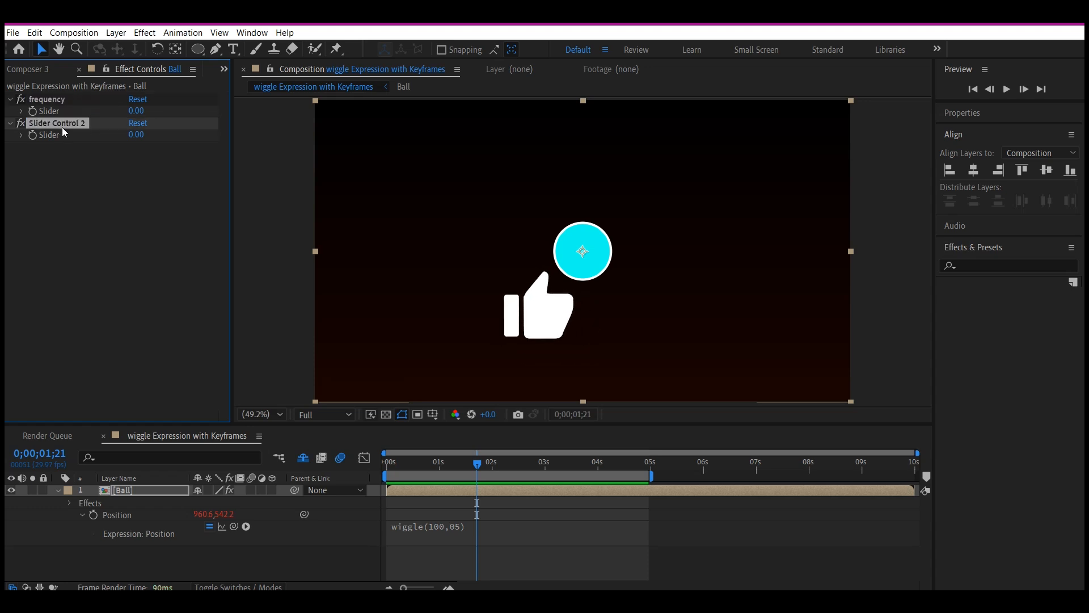
pyautogui.press('Return')
pyautogui.write('Amount')
pyautogui.press('Return')
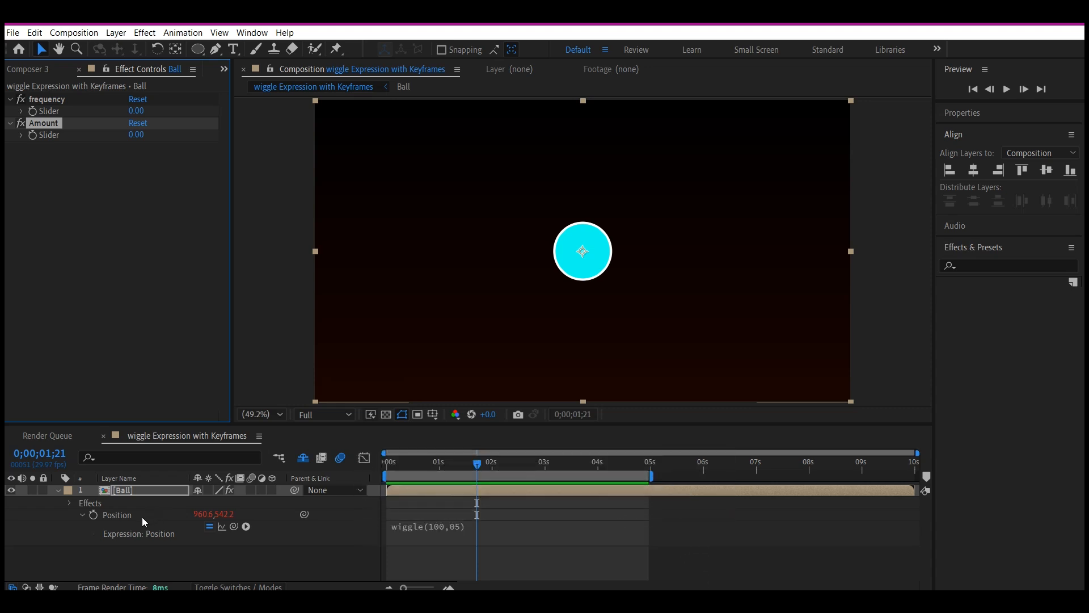
# Replace the two values in the Position wiggle expression with links to the frequency slider and the Amount slider, separated by a comma.
pyautogui.click(457, 530)
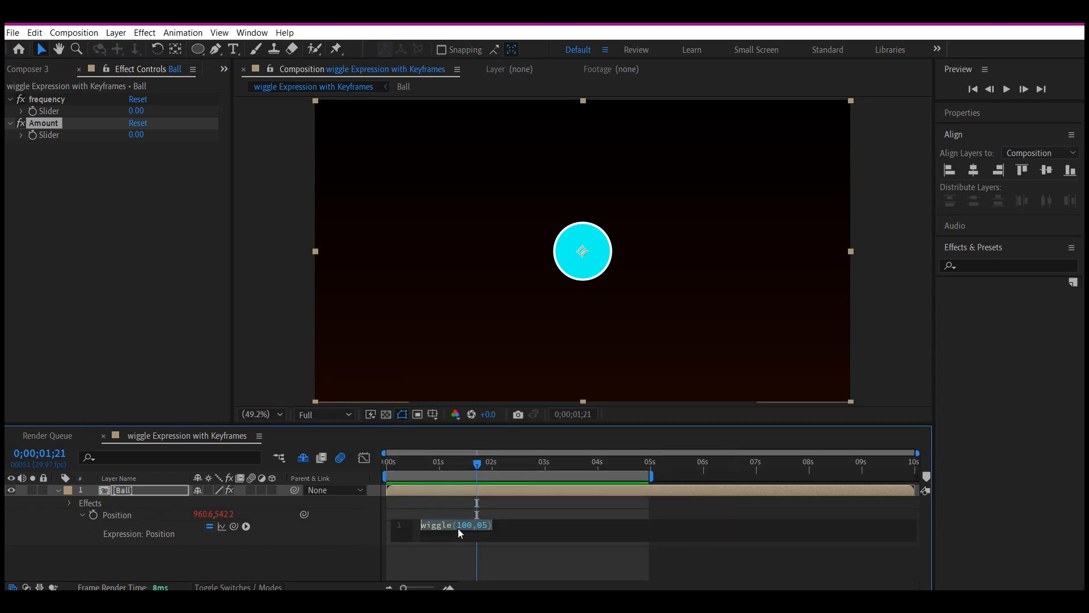
pyautogui.click(482, 529)
pyautogui.click(486, 527)
pyautogui.click(457, 532)
pyautogui.moveTo(234, 526); pyautogui.dragTo(41, 112)
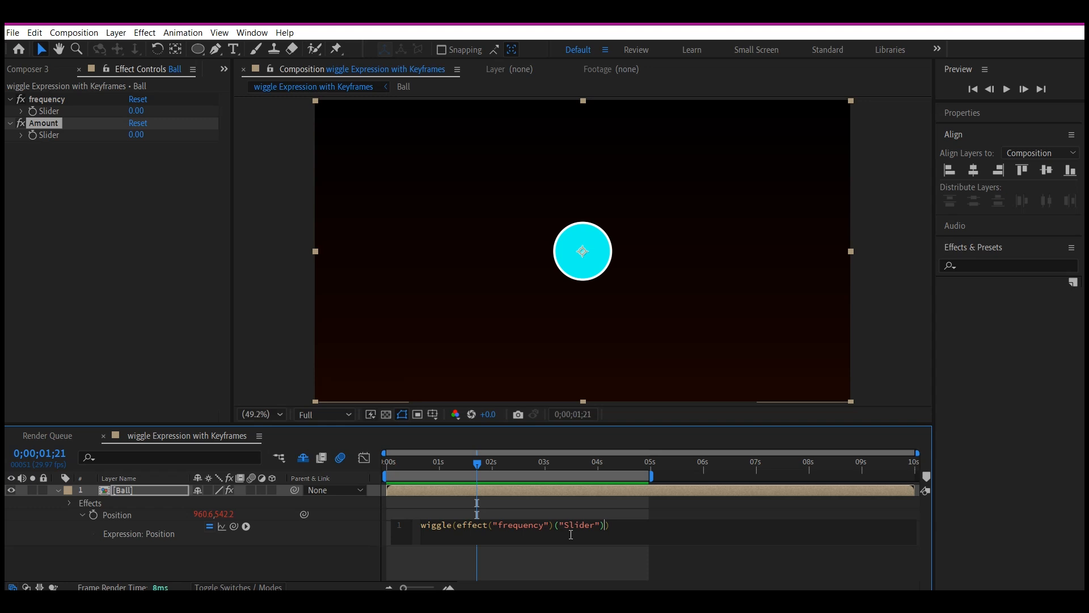
pyautogui.write(',')
pyautogui.moveTo(236, 526); pyautogui.dragTo(60, 135)
pyautogui.moveTo(433, 468); pyautogui.dragTo(555, 461)
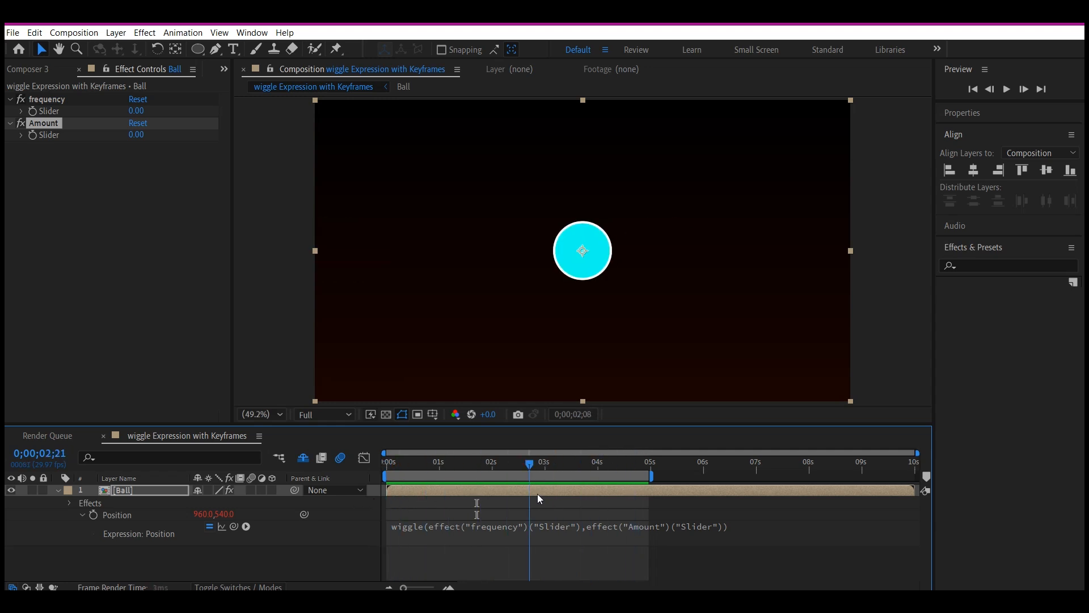
pyautogui.moveTo(556, 498); pyautogui.dragTo(552, 500)
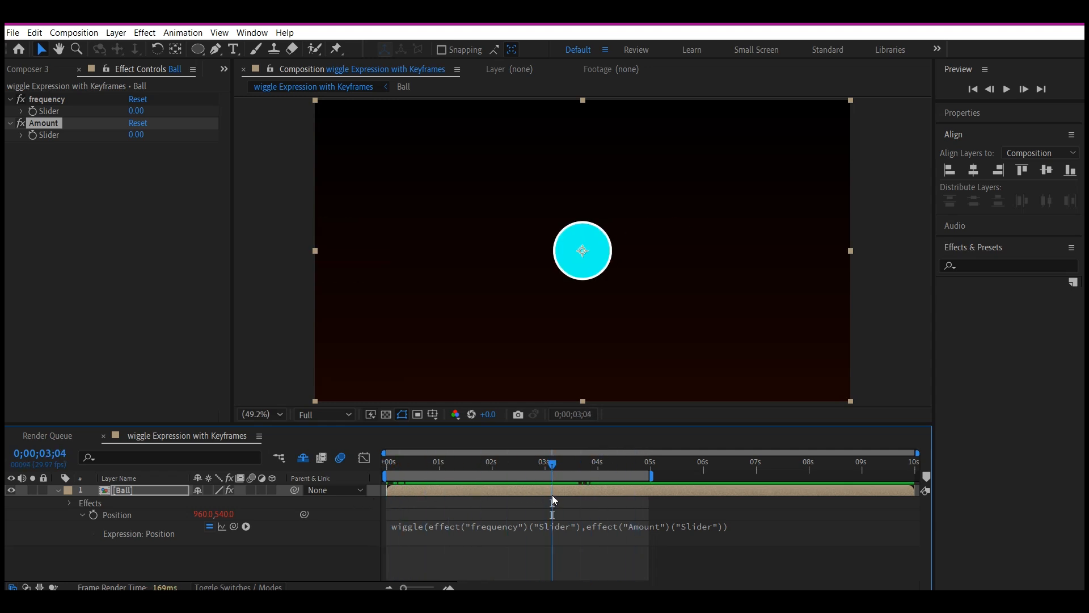
# Start keyframing the frequency and Amount sliders at 0;00;01;05.
pyautogui.moveTo(431, 462); pyautogui.dragTo(450, 474)
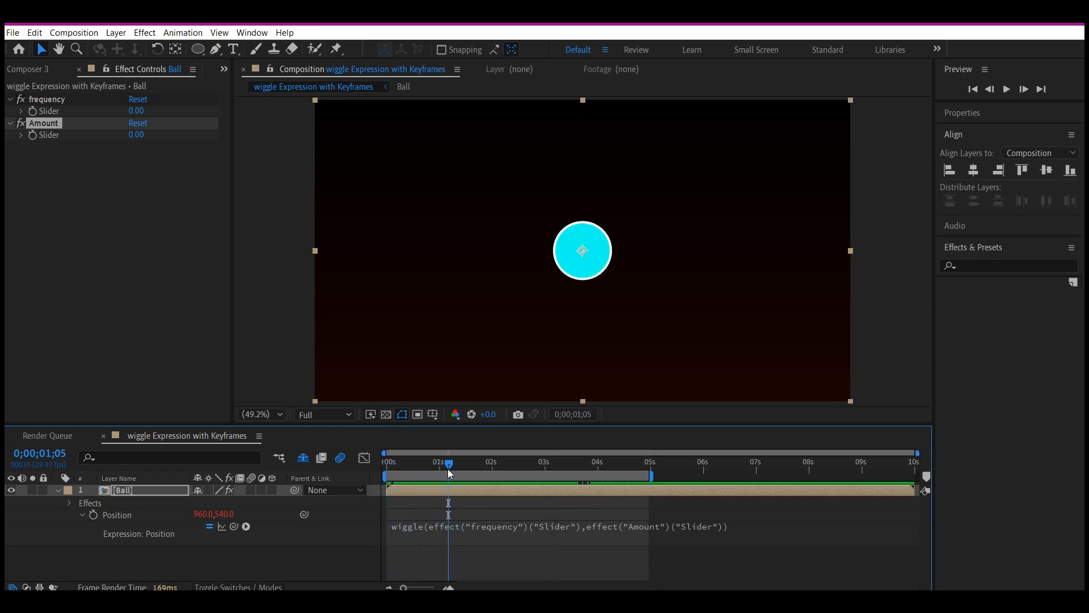
pyautogui.click(33, 113)
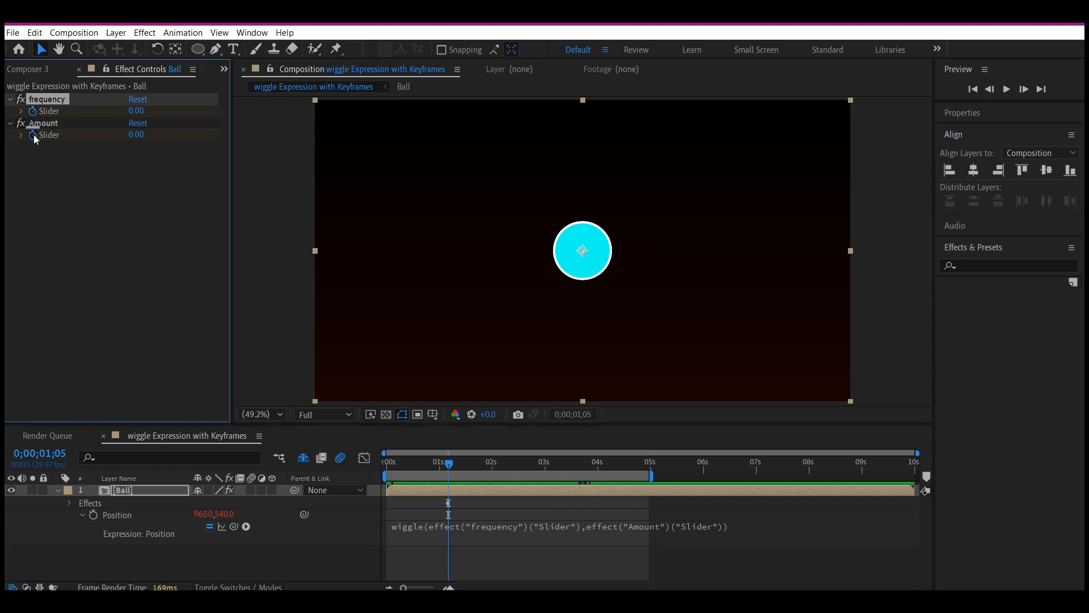
pyautogui.click(33, 134)
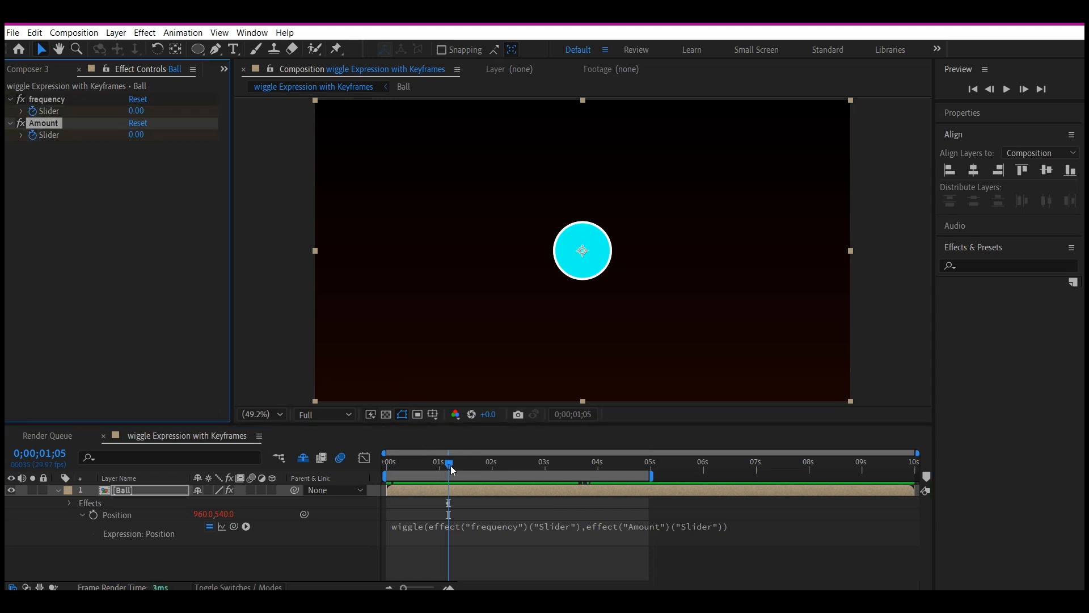
# At 0;00;03;17, keyframe the frequency slider at 150 and the Amount slider at 10.
pyautogui.moveTo(450, 465); pyautogui.dragTo(579, 465)
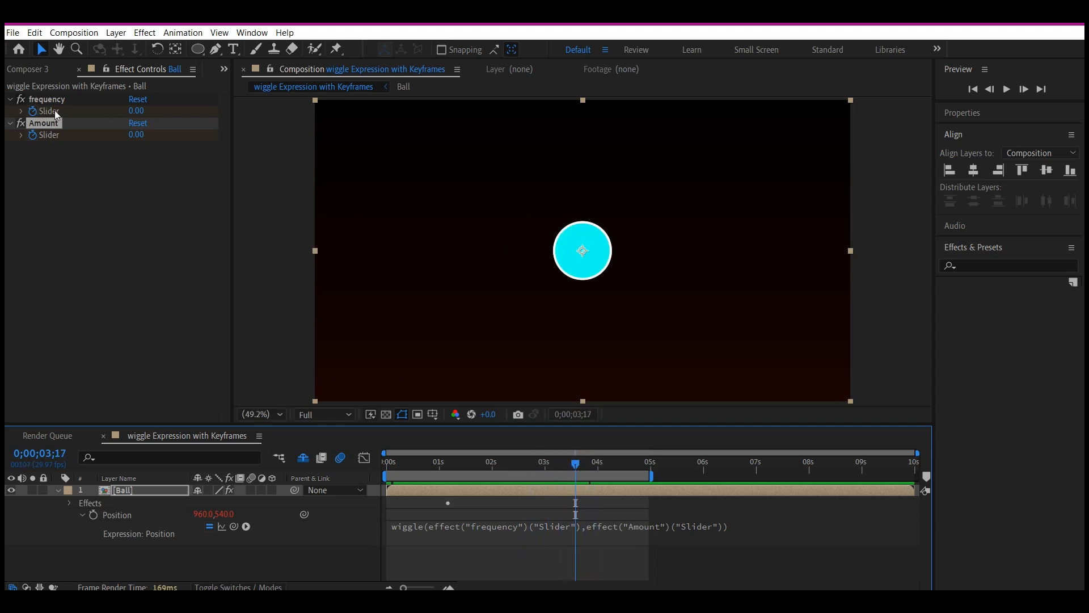
pyautogui.click(137, 112)
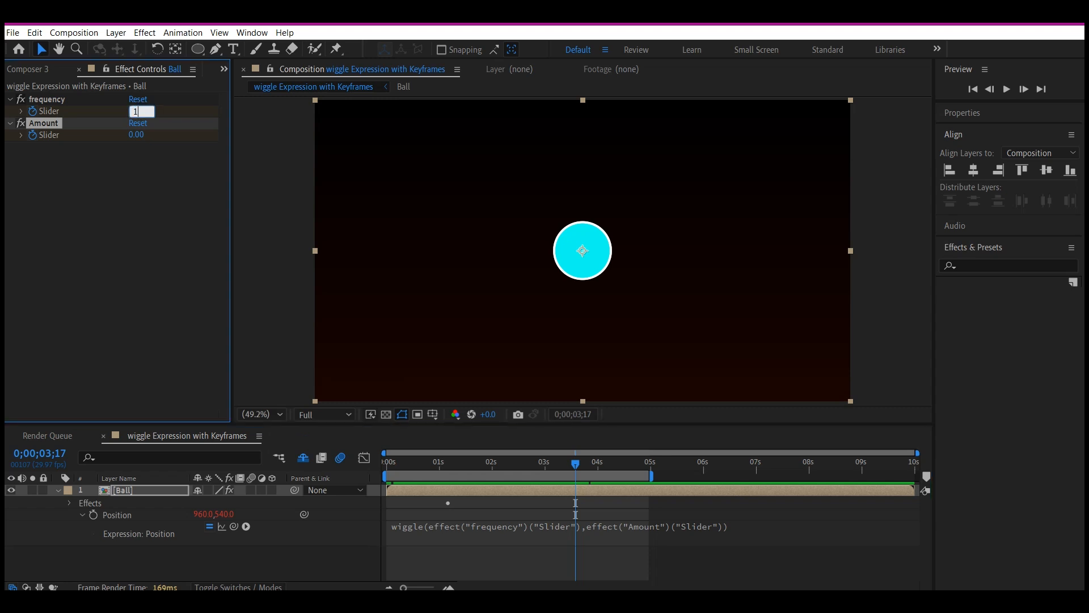
pyautogui.write('150')
pyautogui.press('Return')
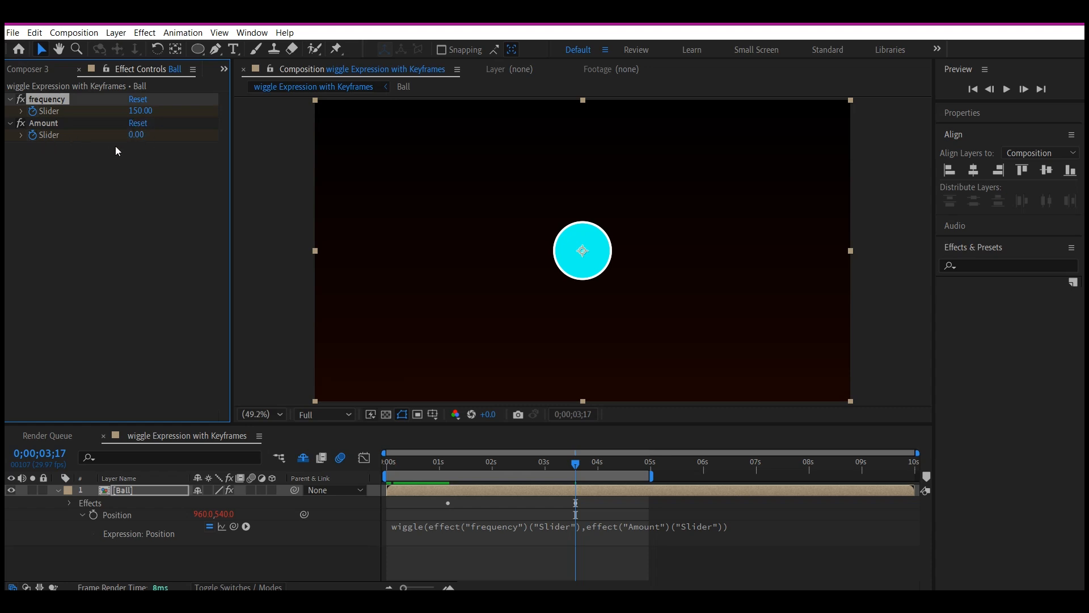
pyautogui.click(138, 134)
pyautogui.write('10')
pyautogui.press('Return')
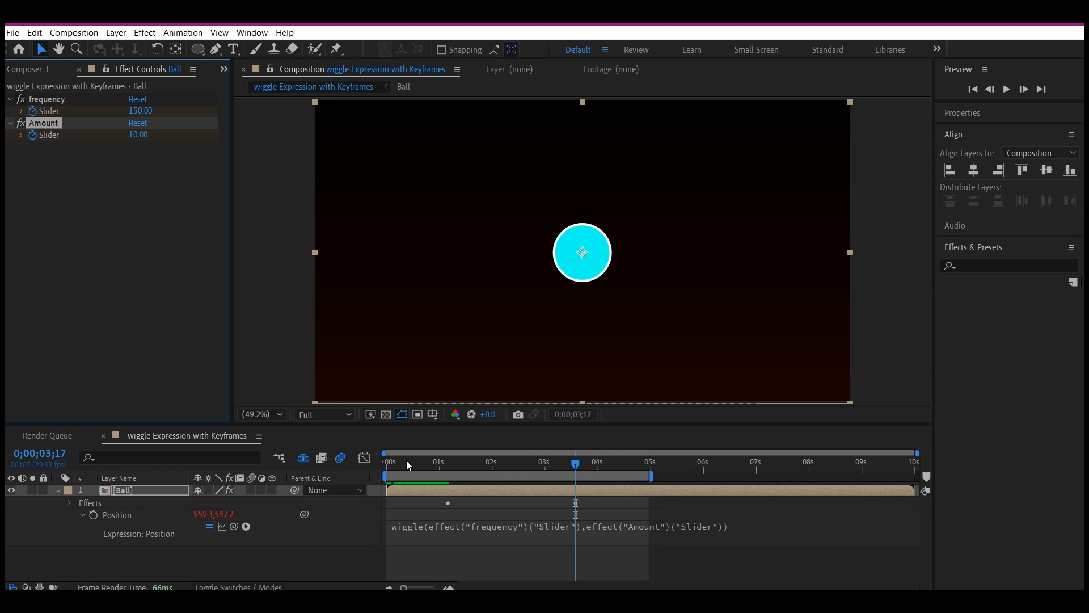
# Play the keyframed wiggle from the start of the timeline to check the motion.
pyautogui.moveTo(406, 461); pyautogui.dragTo(372, 469)
pyautogui.press('space')
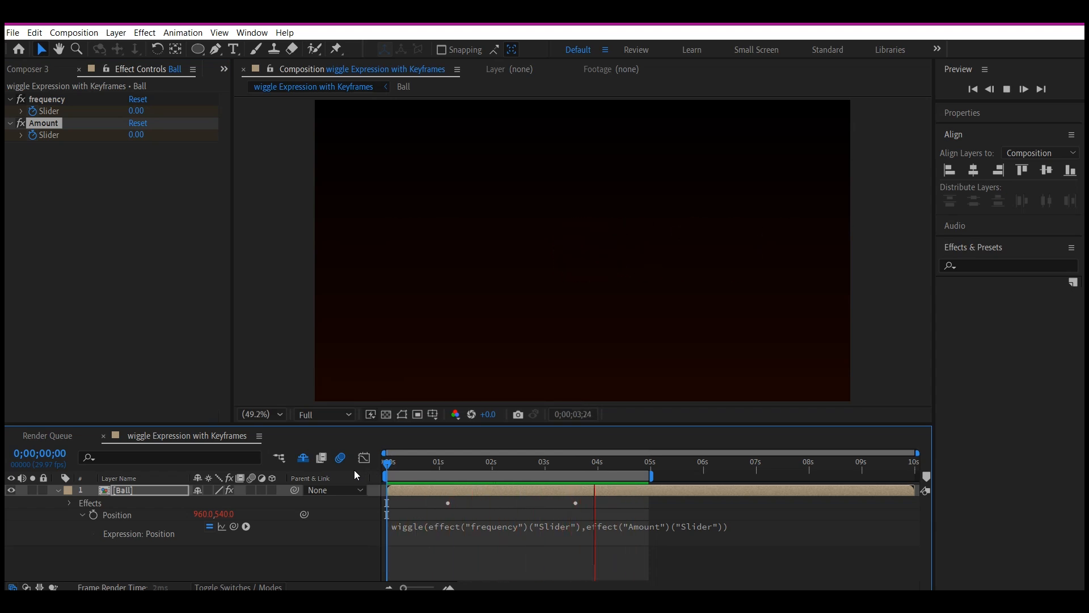
pyautogui.press('space')
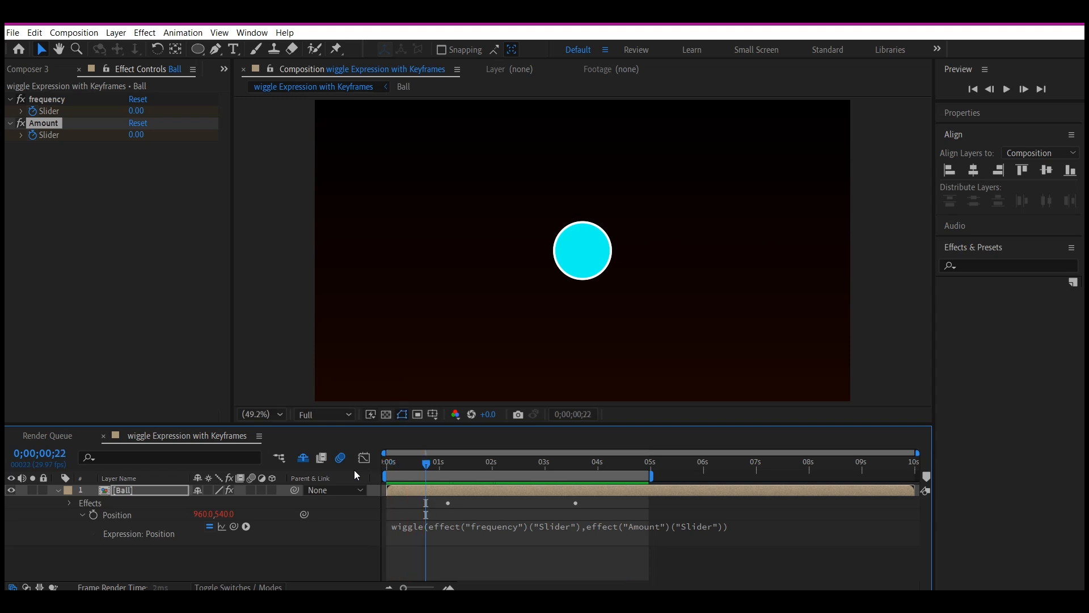
# Reveal the Ball layer's keyframes and, at the second pair, set the frequency slider to 200 and the Amount slider to 15.
pyautogui.click(445, 488)
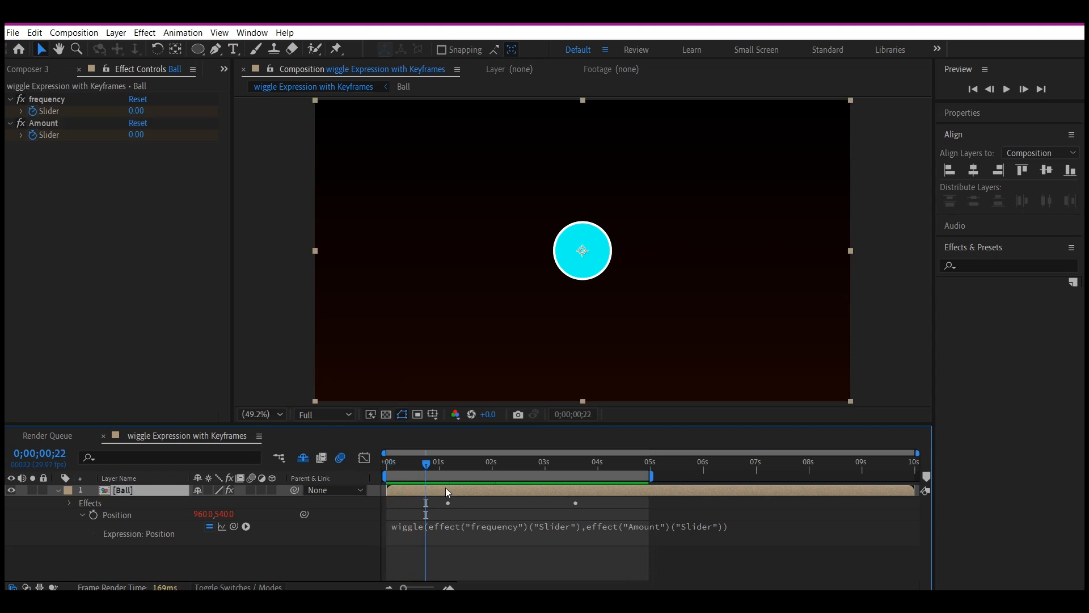
pyautogui.press('u')
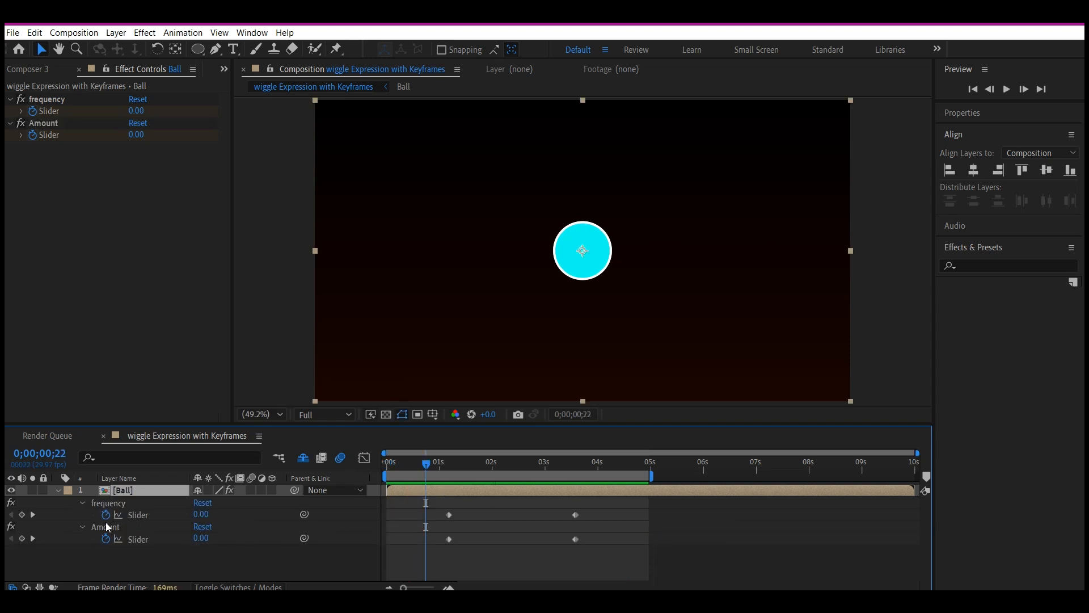
pyautogui.click(32, 515)
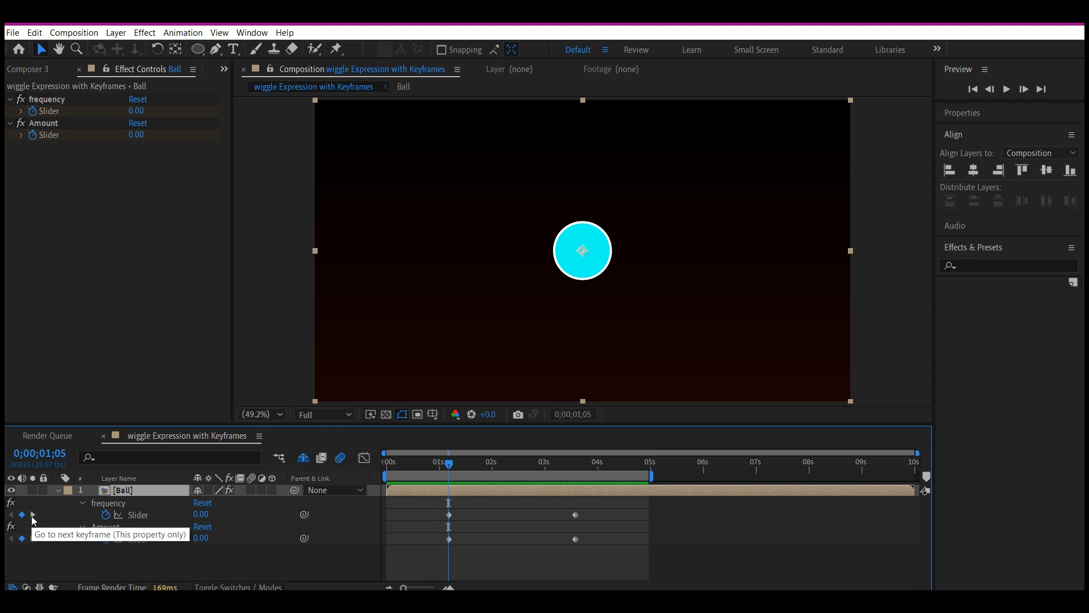
pyautogui.click(33, 516)
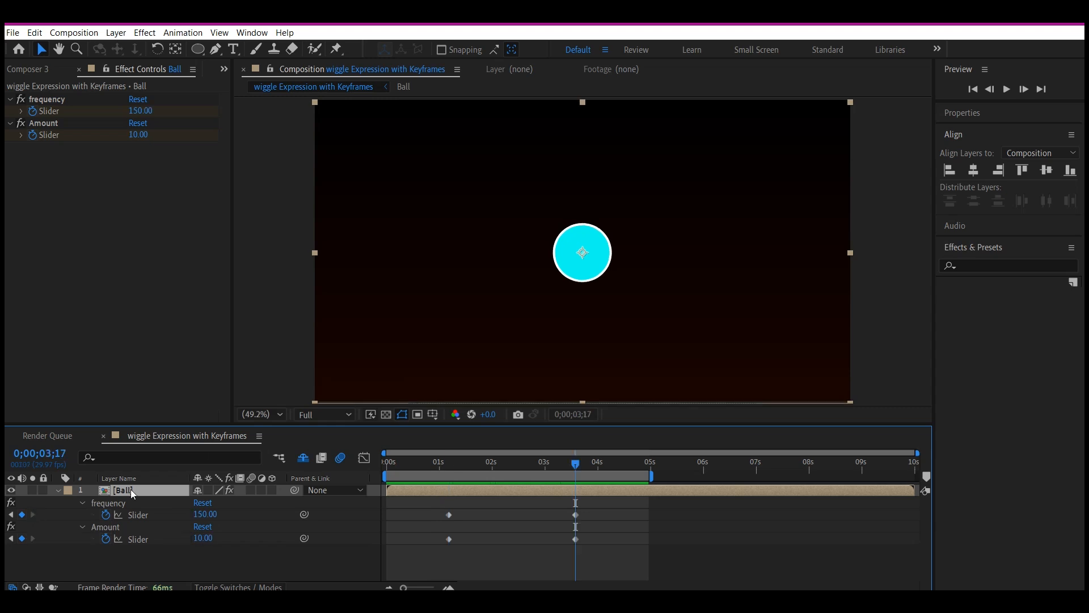
pyautogui.click(140, 111)
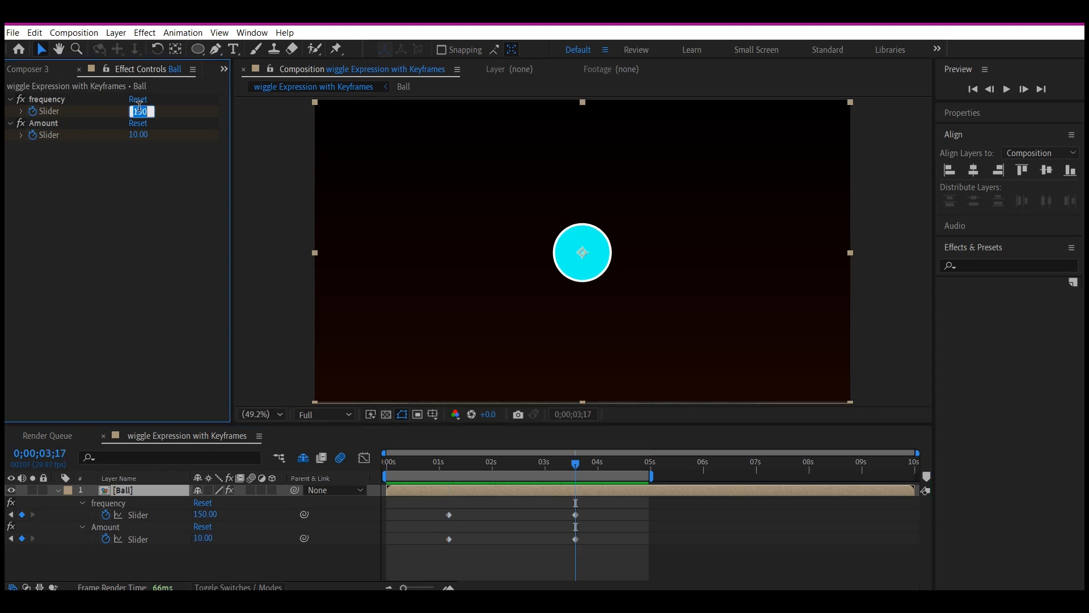
pyautogui.write('200')
pyautogui.press('Return')
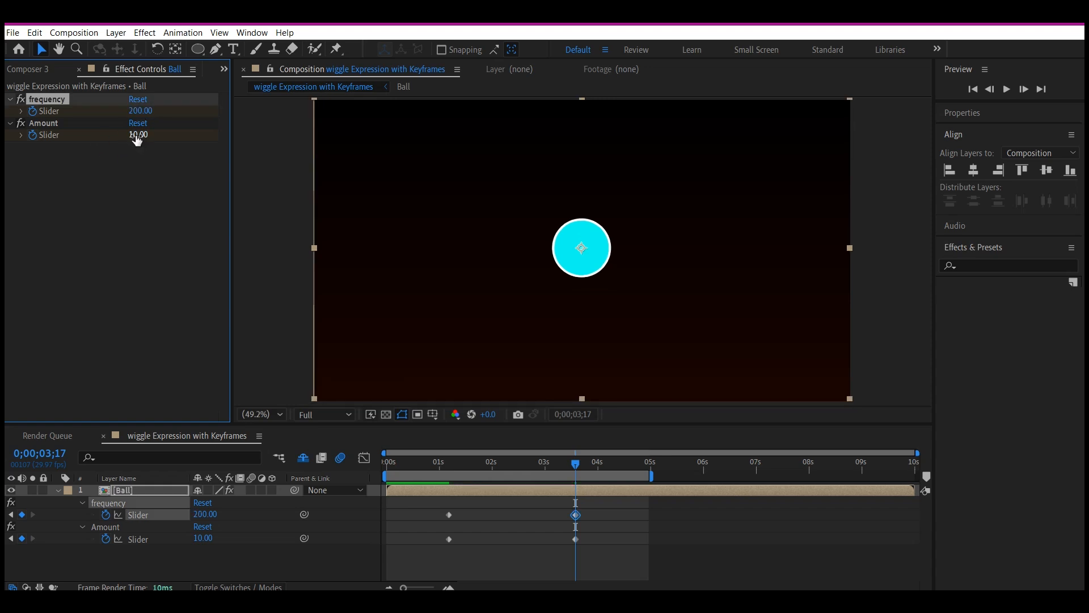
pyautogui.click(138, 134)
pyautogui.write('15')
pyautogui.press('Return')
# Preview the animation with the updated slider keyframes.
pyautogui.press('space')
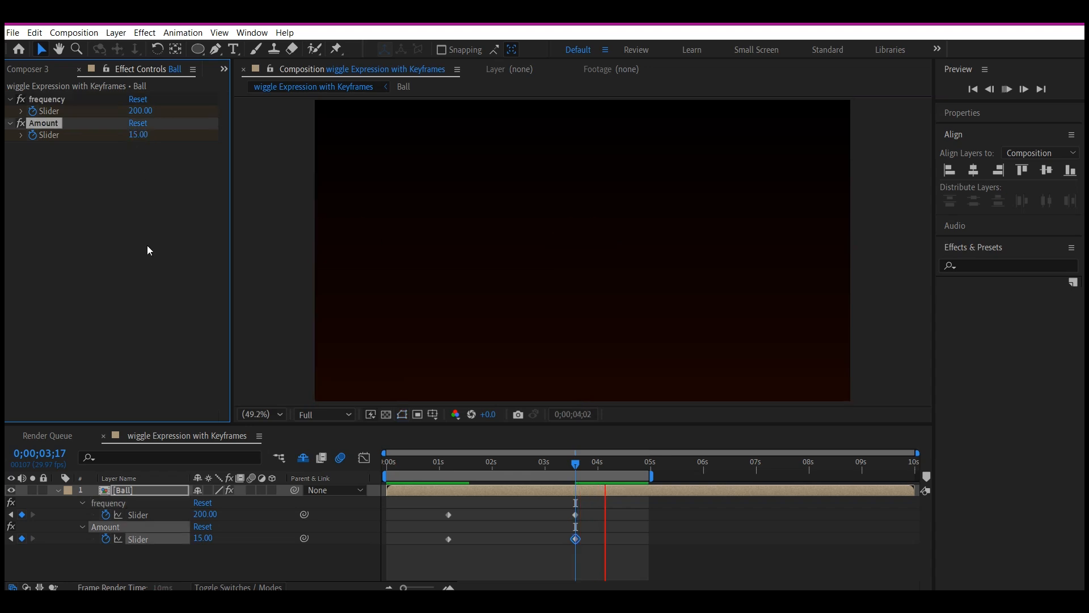